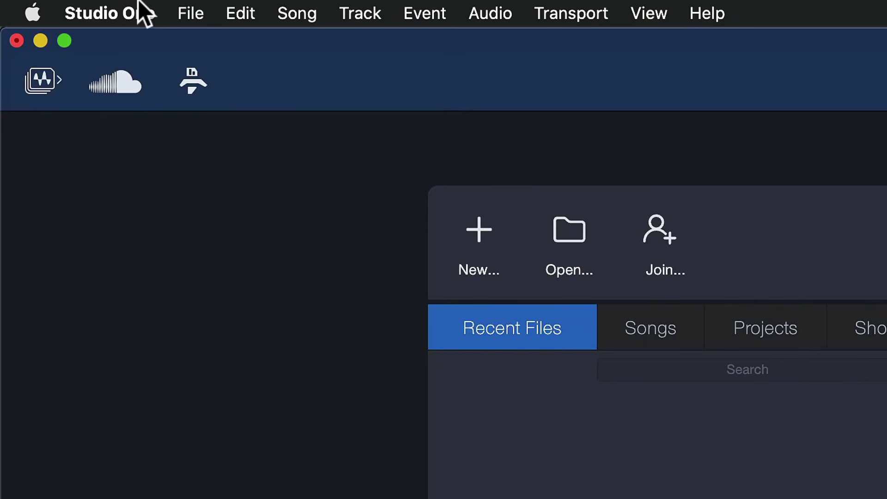
From Preferences > External Devices, start adding a new device alongside ATOM SQ and FaderPort.
{"action": "left_click", "coordinate": [144, 11]}
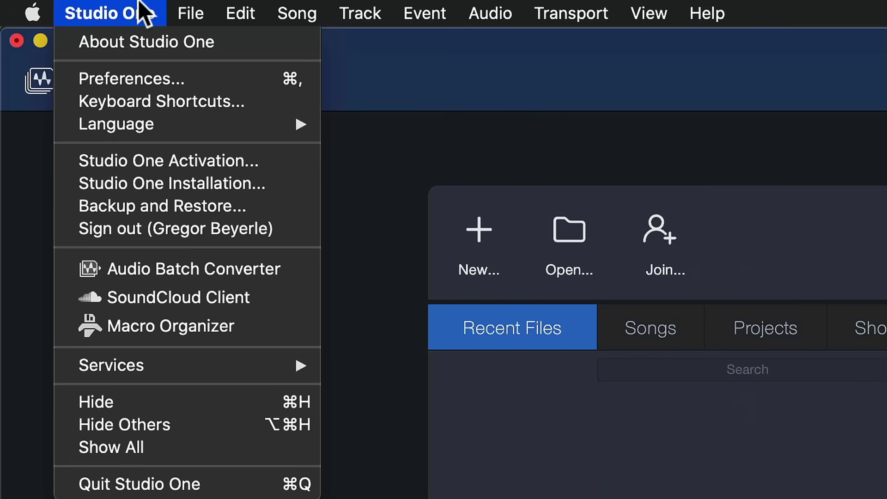
{"action": "left_click", "coordinate": [110, 81]}
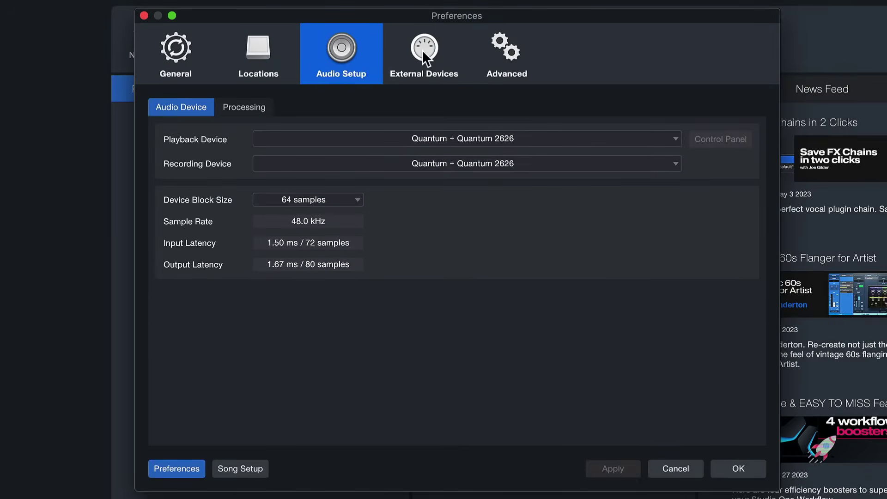
{"action": "left_click", "coordinate": [422, 50]}
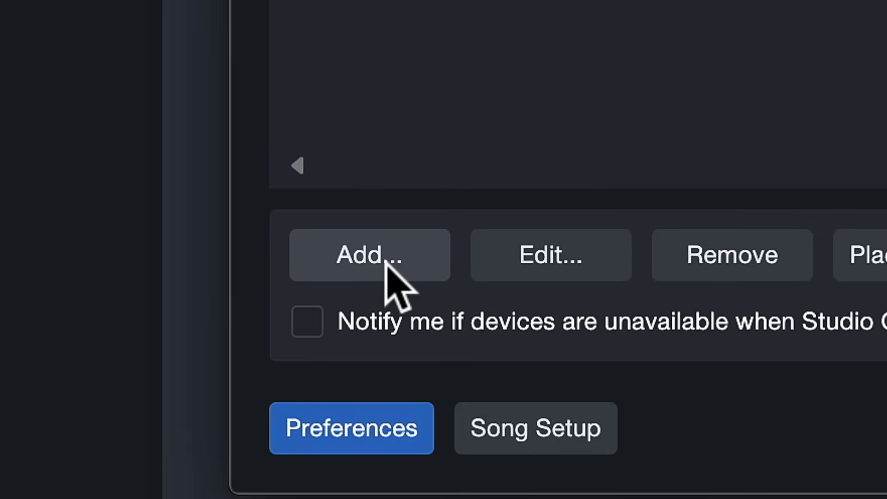
{"action": "left_click", "coordinate": [386, 261]}
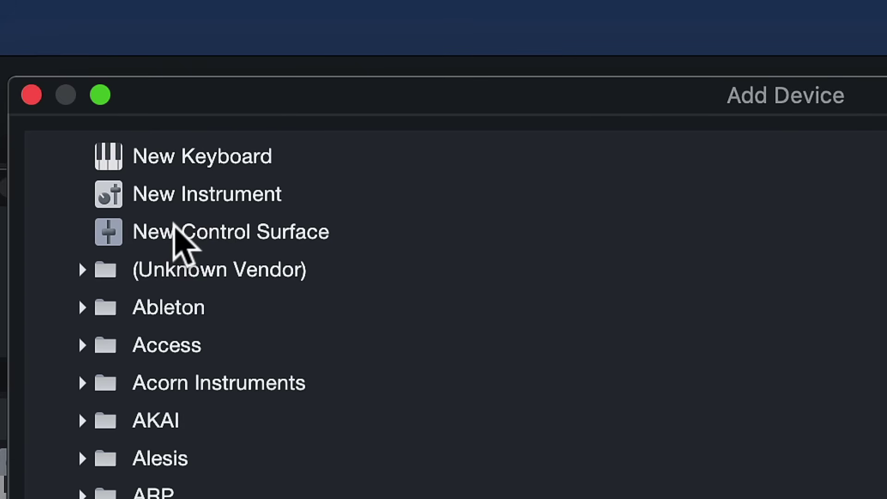
Define a New Keyboard, manufacturer Roland, device name A300, receiving from A-PRO Port 2.
{"action": "left_click", "coordinate": [174, 224]}
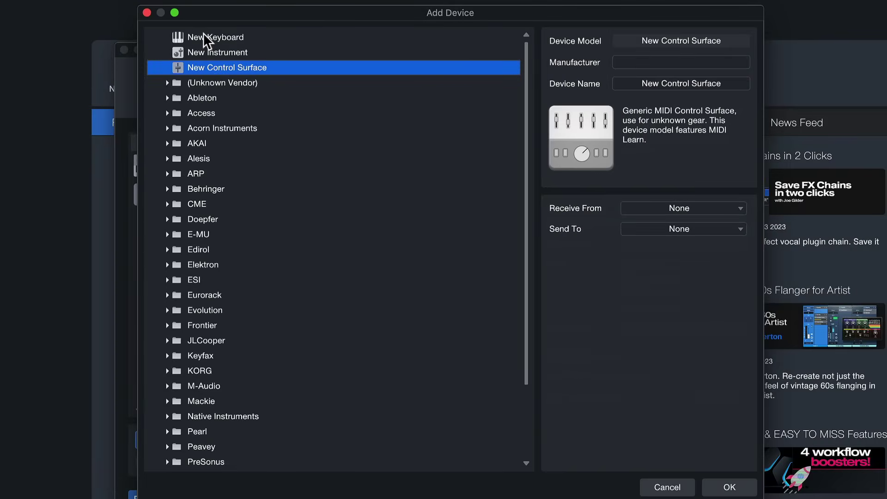
{"action": "left_click", "coordinate": [205, 38]}
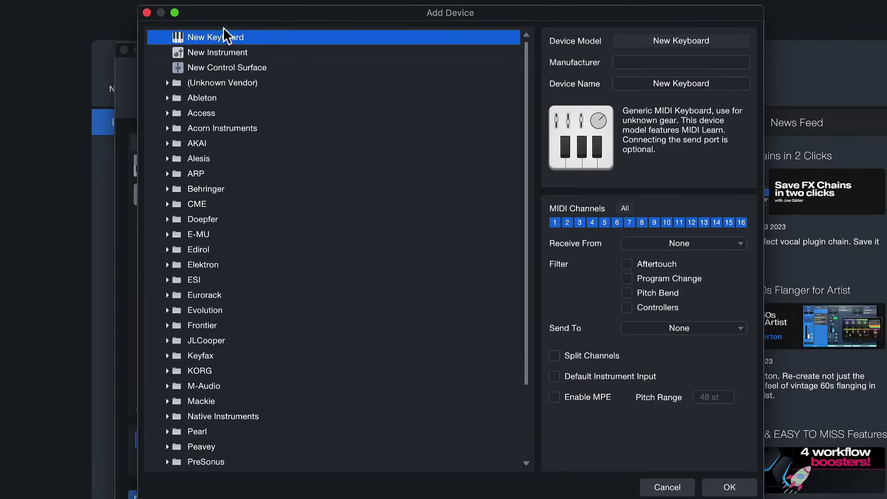
{"action": "left_click", "coordinate": [250, 68]}
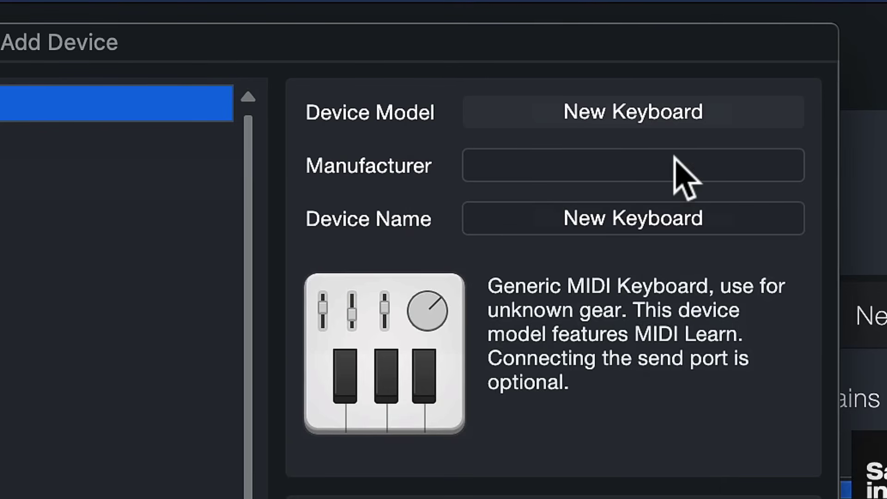
{"action": "left_click", "coordinate": [674, 162]}
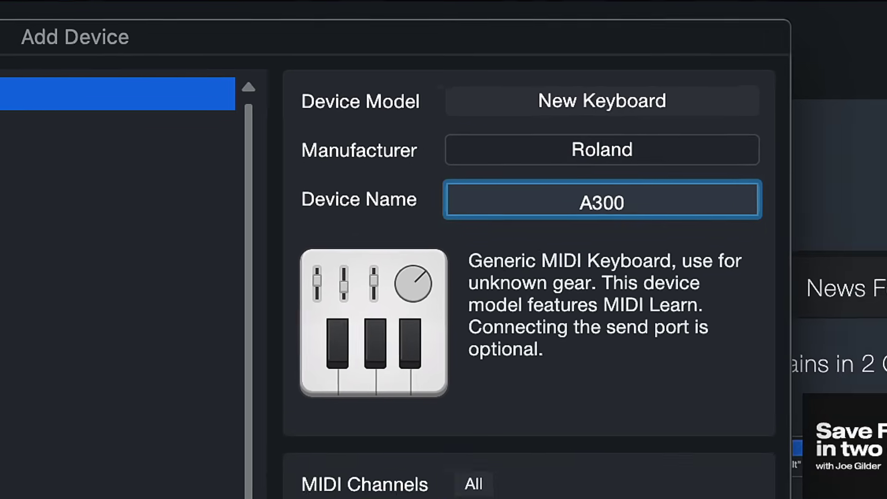
{"action": "left_click", "coordinate": [756, 496]}
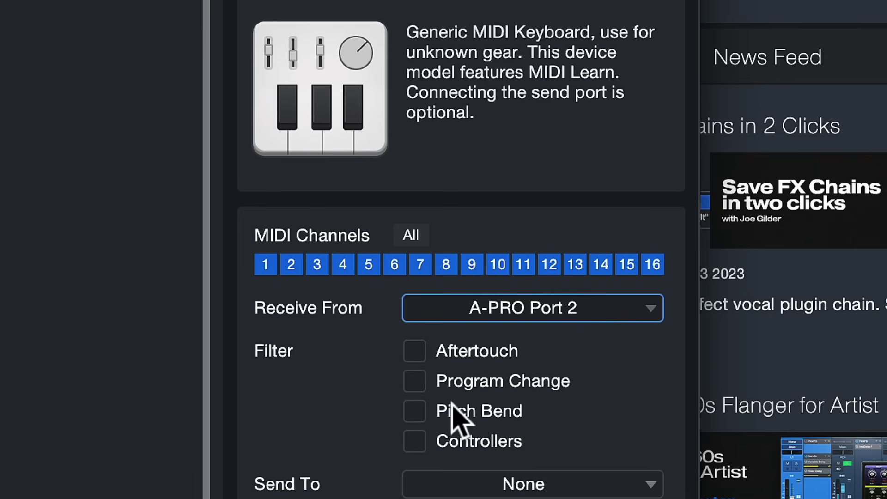
Filter aftertouch, pitch bend and controller messages for A300, leaving Program Change unfiltered.
{"action": "left_click", "coordinate": [415, 441]}
{"action": "left_click", "coordinate": [415, 411]}
{"action": "left_click", "coordinate": [414, 382]}
{"action": "left_click", "coordinate": [414, 351]}
{"action": "left_click", "coordinate": [414, 381]}
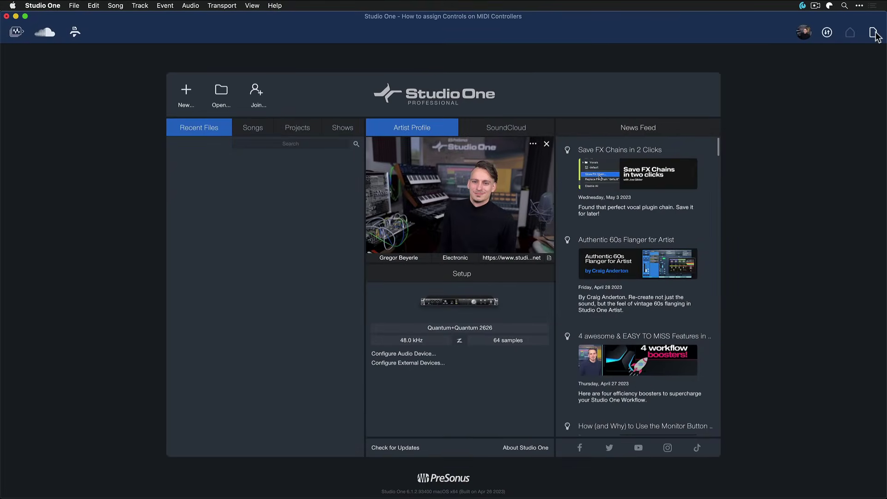
Show the song 'How to assign Controls on MIDI Controllers' and narrow the program window.
{"action": "left_click", "coordinate": [873, 34]}
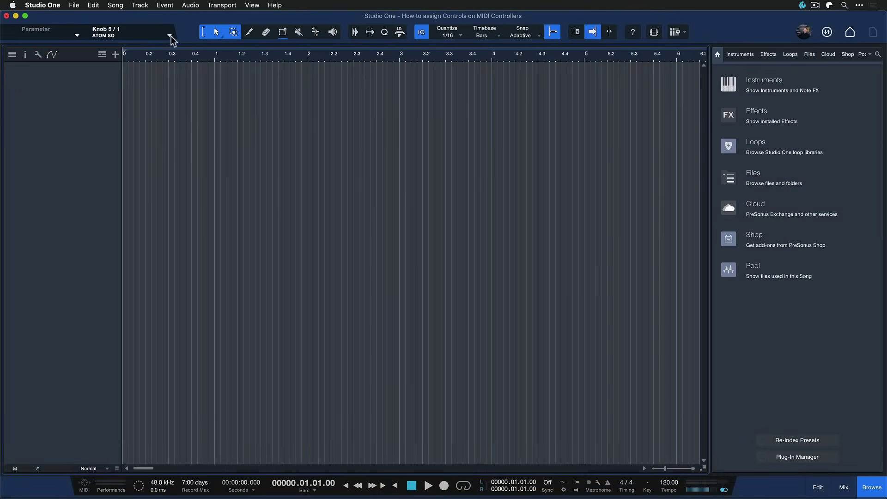
{"action": "mouse_move", "coordinate": [884, 17]}
{"action": "left_mouse_down"}
{"action": "mouse_move", "coordinate": [505, 19]}
{"action": "mouse_move", "coordinate": [885, 19]}
{"action": "left_mouse_up"}
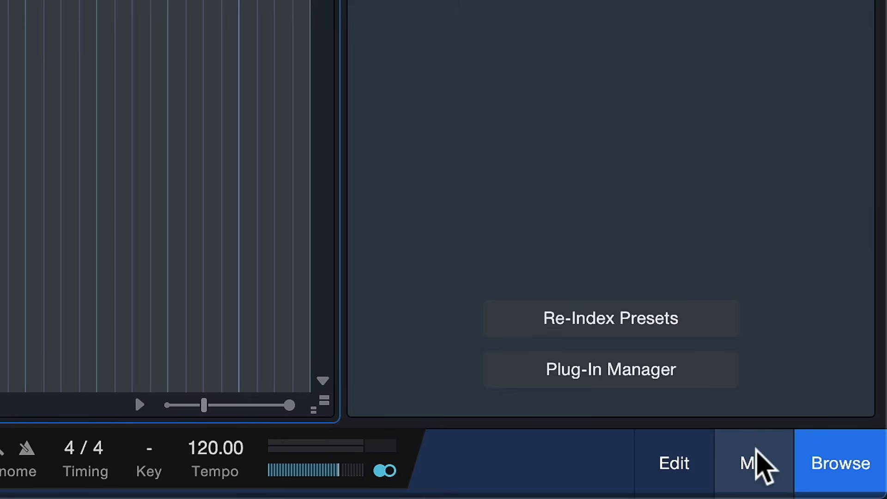
Open the A300 device editor from the mixer's External Devices list.
{"action": "left_click", "coordinate": [757, 464]}
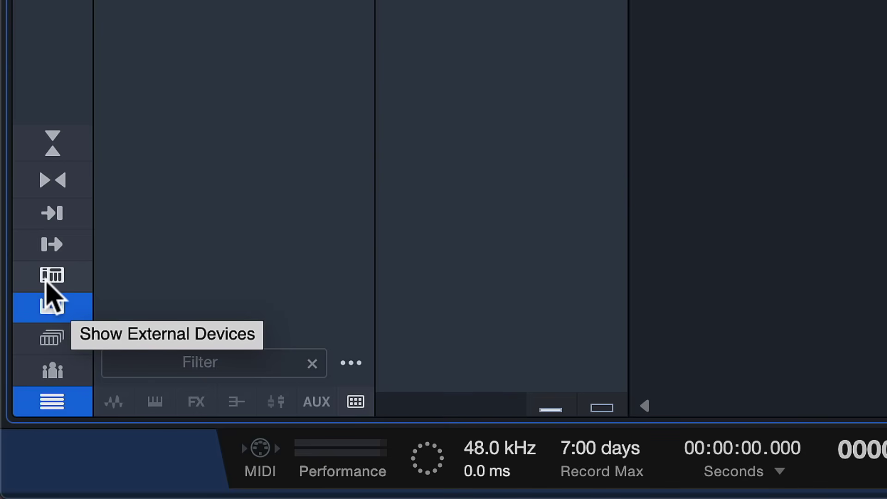
{"action": "left_click", "coordinate": [46, 280]}
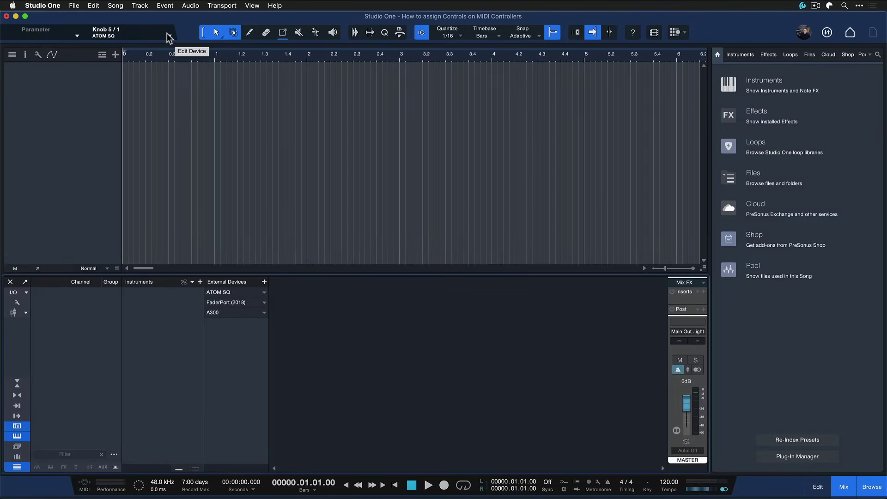
{"action": "left_click", "coordinate": [167, 33]}
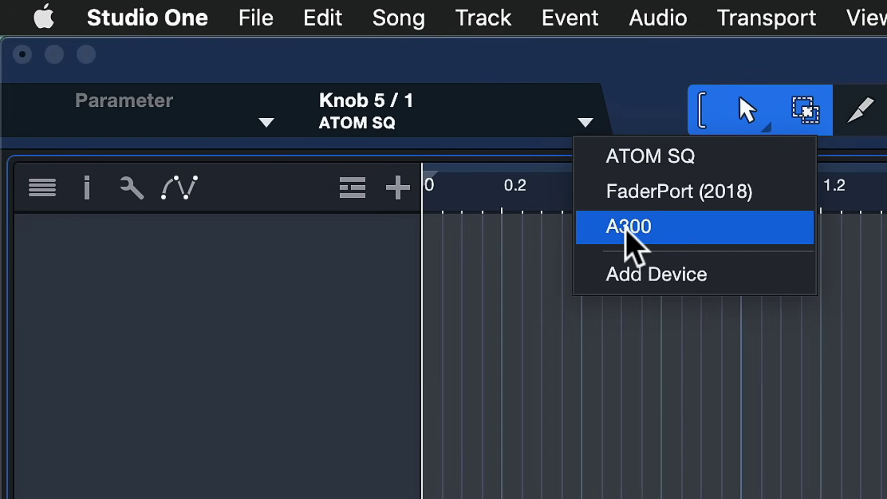
{"action": "left_click", "coordinate": [628, 228]}
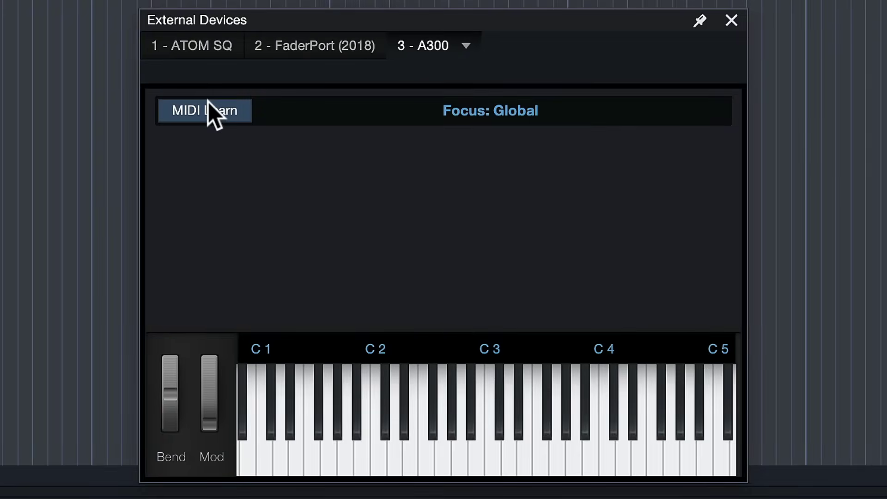
Enable MIDI Learn and learn the four A300 knobs as Control1–Control4 on CC 21–24.
{"action": "left_click", "coordinate": [207, 102]}
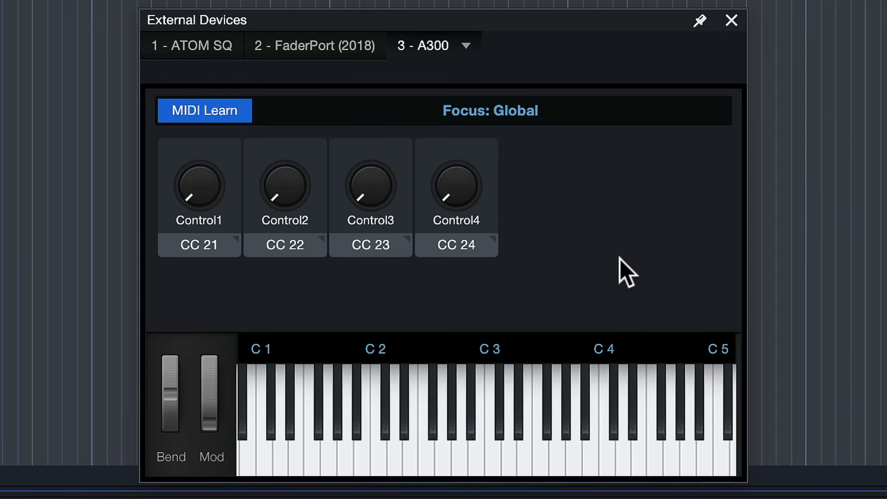
{"action": "right_click", "coordinate": [192, 193]}
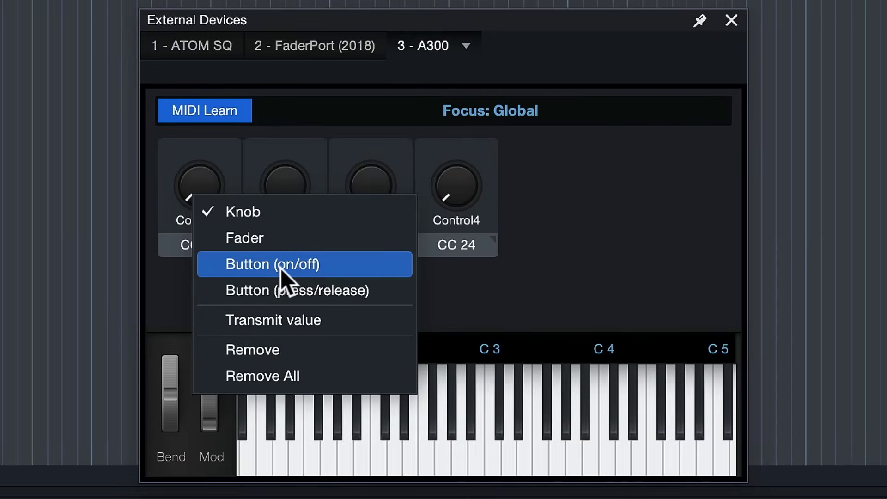
Set Control1, Control2, Control3 and Control4 (CC 21–24) to Button (on/off).
{"action": "left_click", "coordinate": [281, 264]}
{"action": "right_click", "coordinate": [286, 173]}
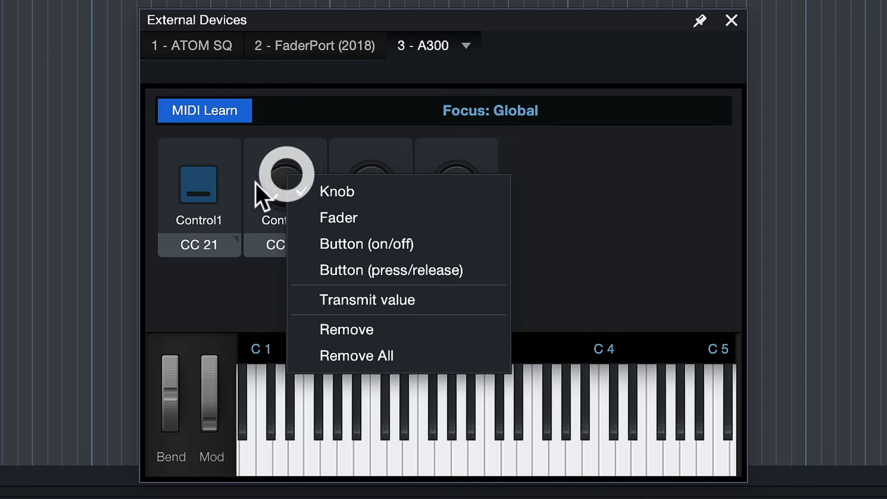
{"action": "left_click", "coordinate": [332, 247]}
{"action": "right_click", "coordinate": [367, 180]}
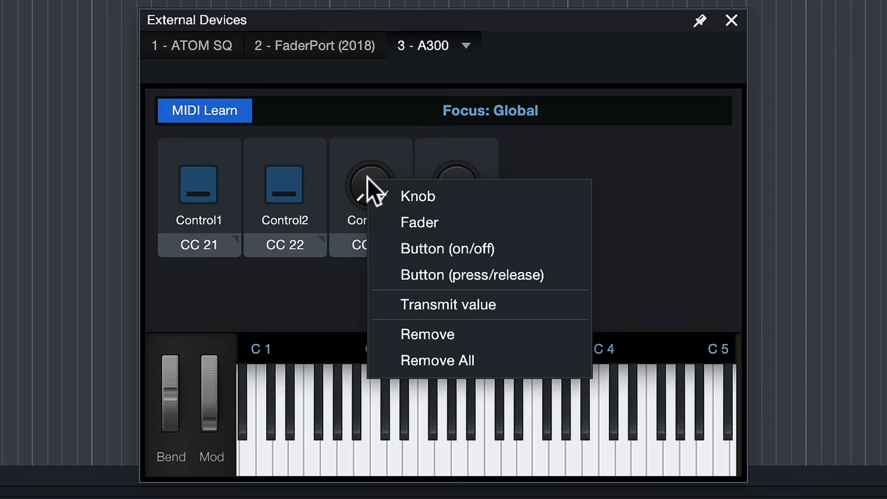
{"action": "left_click", "coordinate": [417, 256]}
{"action": "right_click", "coordinate": [454, 185]}
{"action": "left_click", "coordinate": [496, 247]}
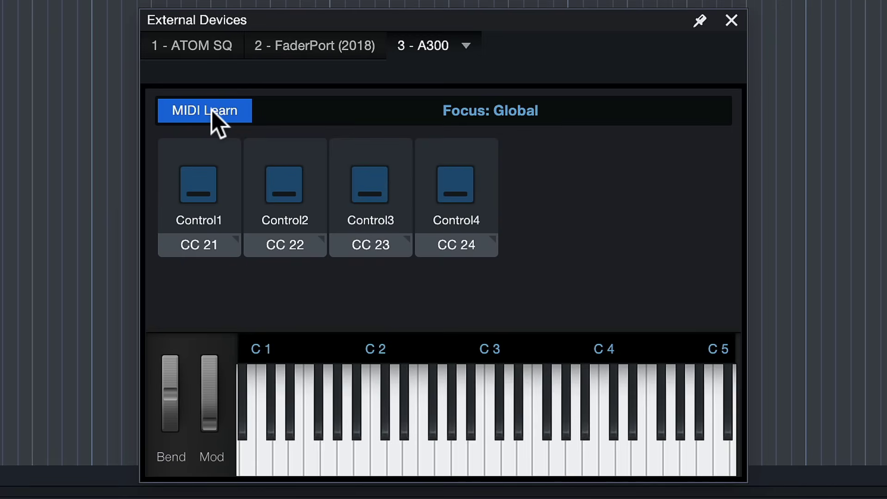
{"action": "right_click", "coordinate": [199, 187]}
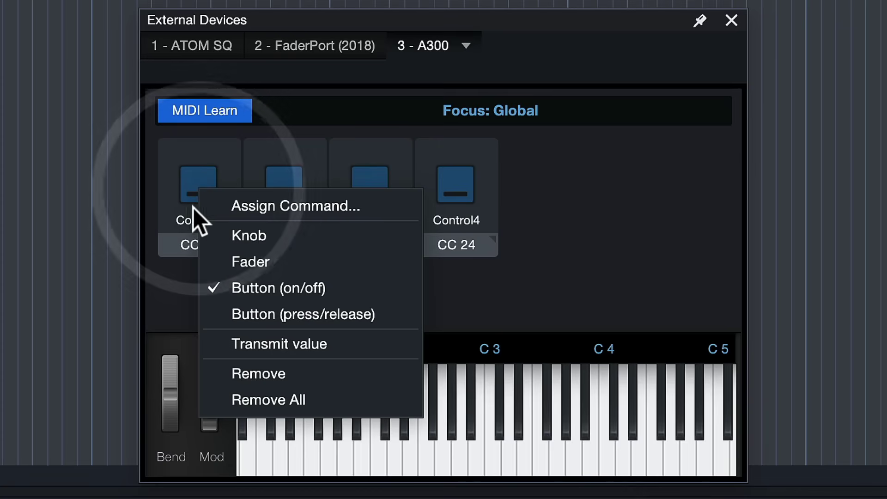
{"action": "left_click", "coordinate": [228, 205]}
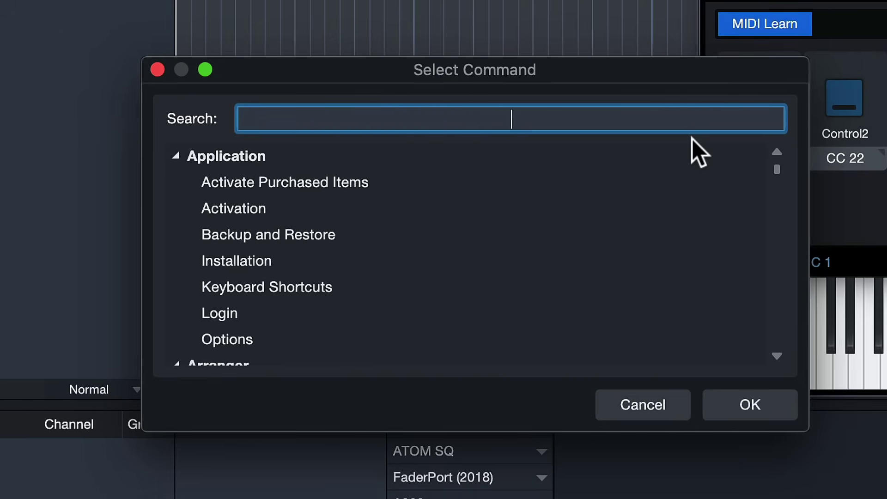
{"action": "type", "text": "toggle start"}
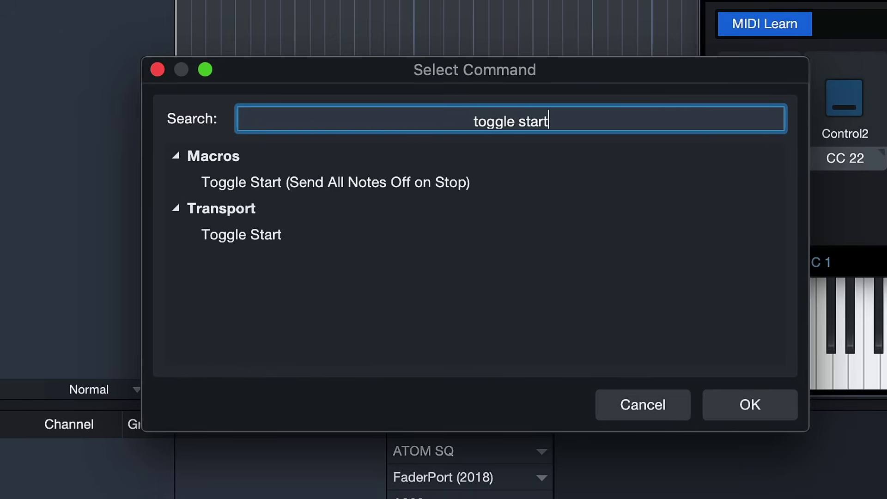
{"action": "left_click", "coordinate": [207, 234]}
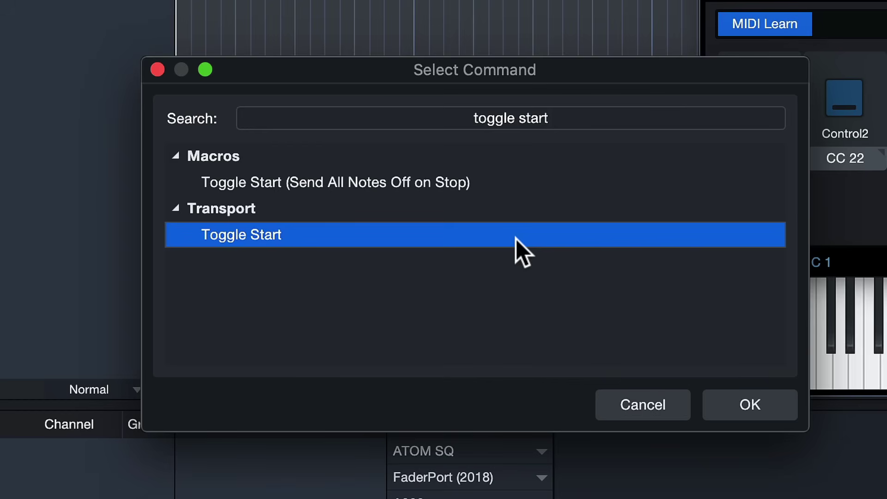
{"action": "left_click", "coordinate": [573, 118]}
{"action": "type", "text": "r"}
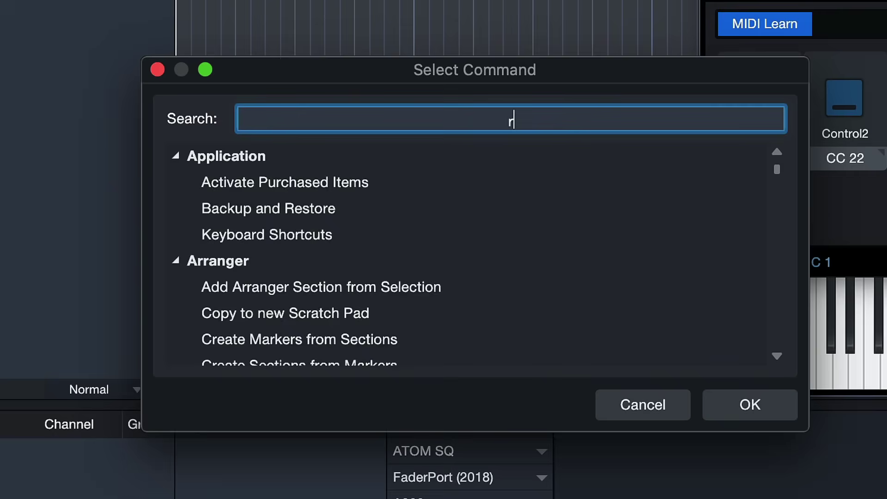
{"action": "type", "text": "ecord"}
{"action": "key", "text": "super+a"}
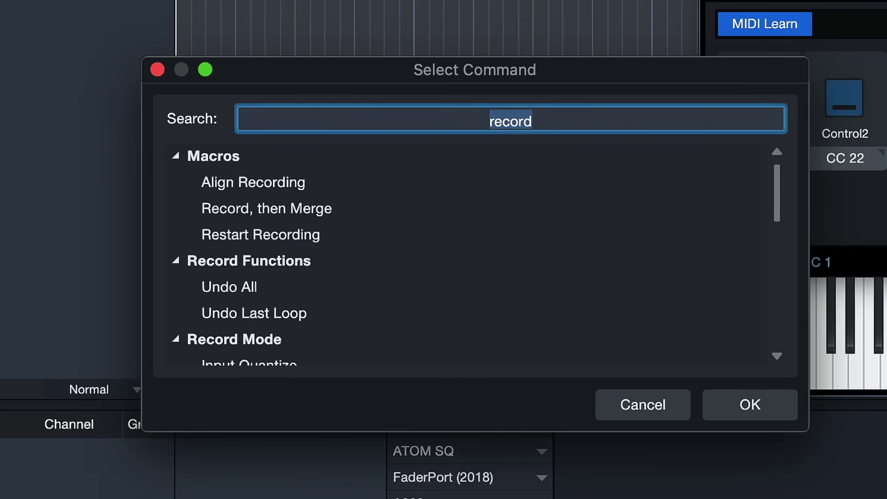
{"action": "key", "text": "BackSpace"}
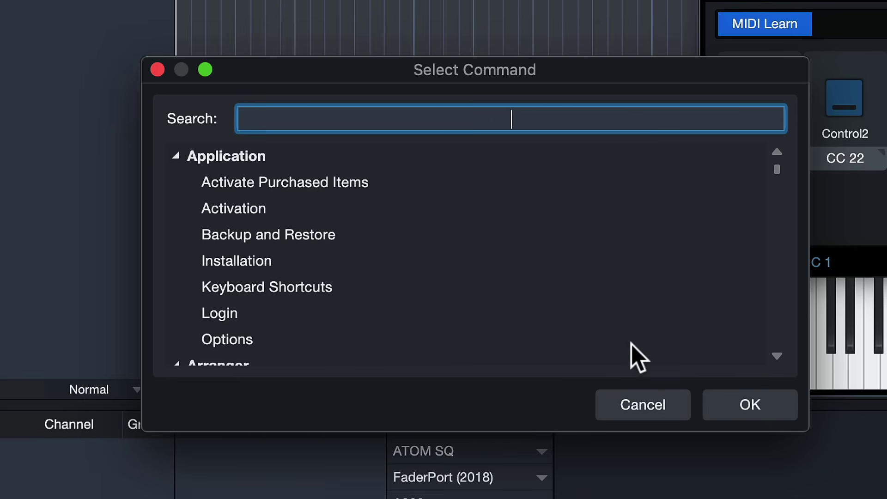
Dismiss the command picker, switch off MIDI Learn and close the A300 editor.
{"action": "left_click", "coordinate": [626, 415]}
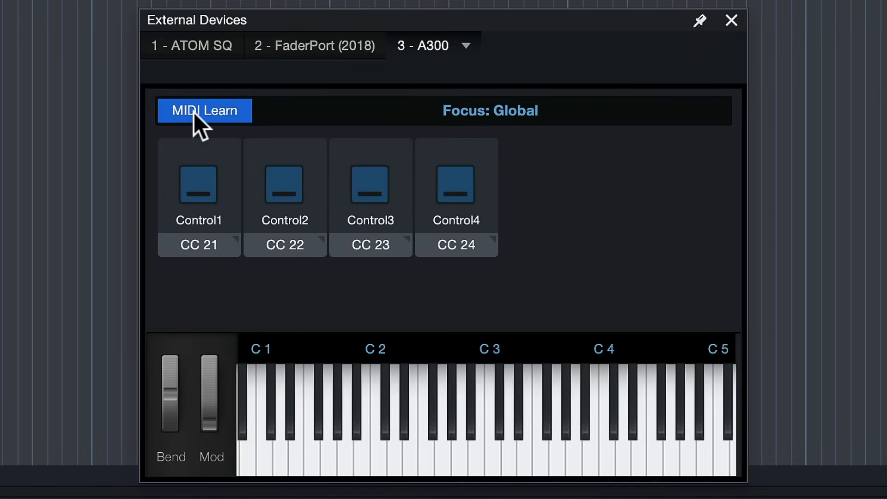
{"action": "left_click", "coordinate": [193, 112]}
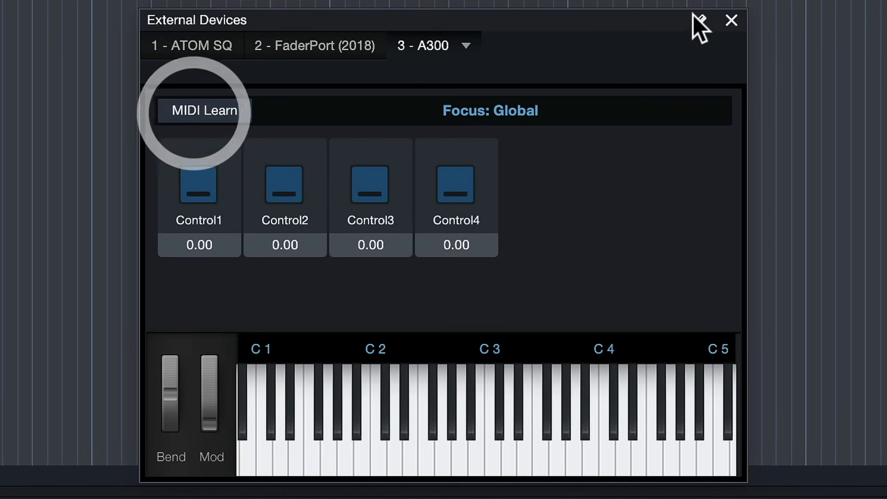
{"action": "left_click", "coordinate": [731, 20]}
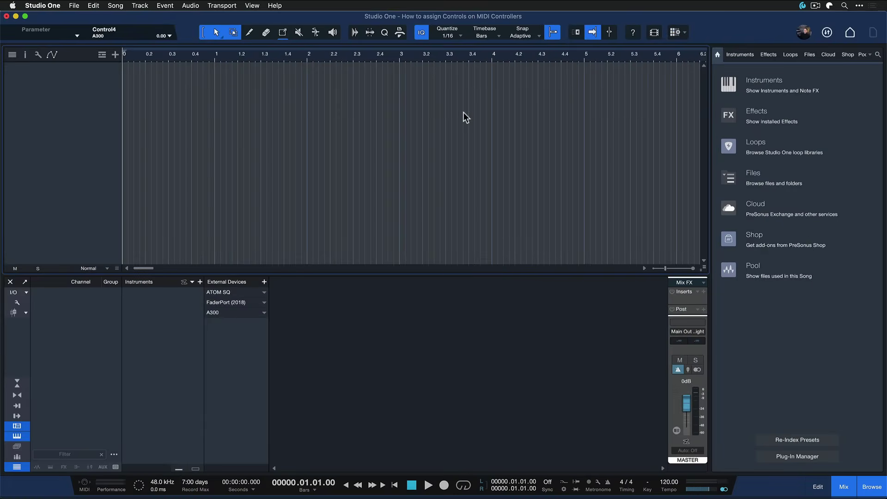